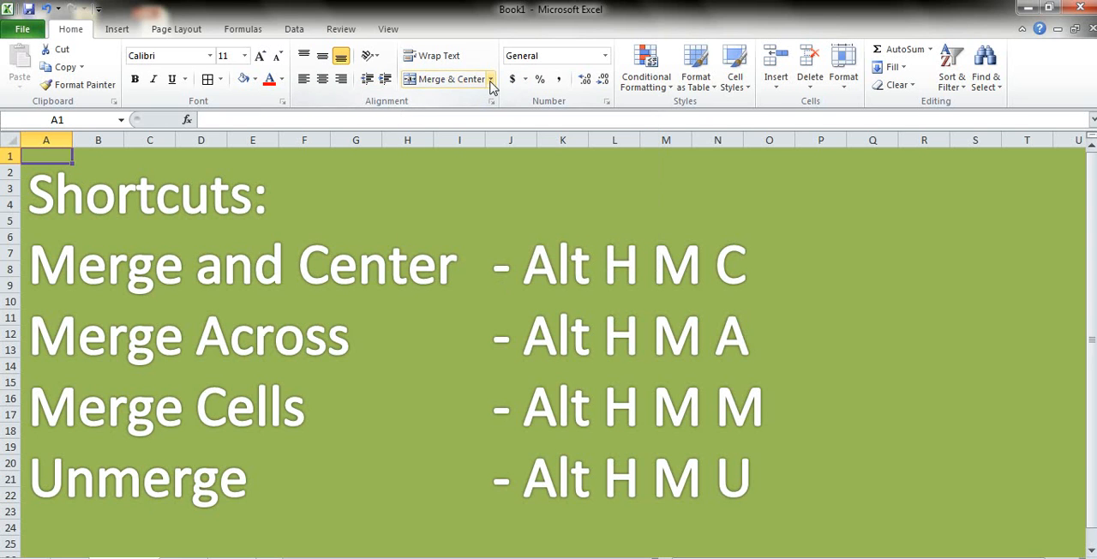
left_click(491, 80)
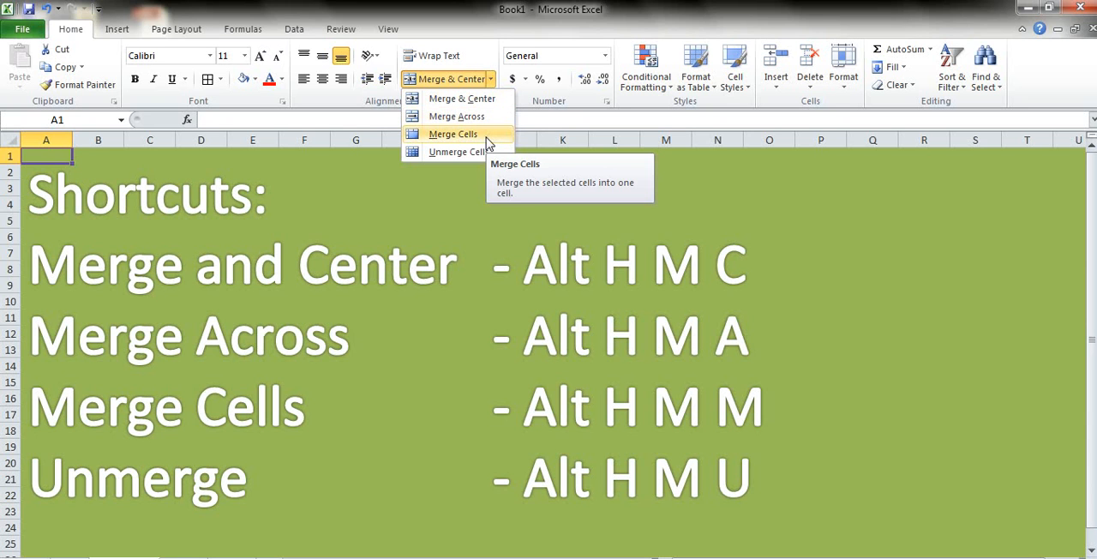
left_click(477, 207)
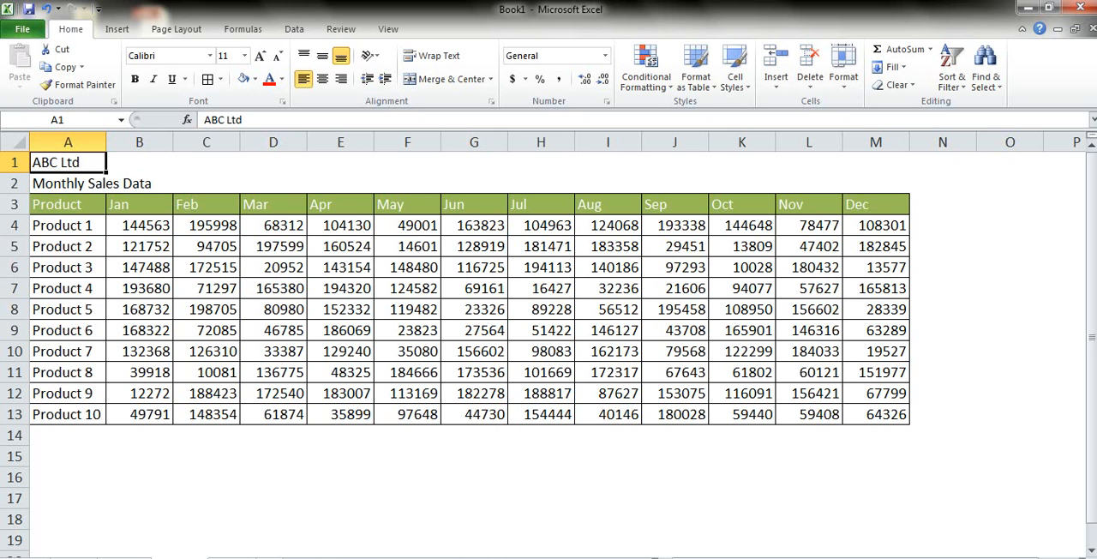
Step: Examine the extent of the Jan to Dec data block B3:M13 and return to cell A1
key("Down")
key("Down")
key("Right")
key("ctrl+shift+Down")
key("ctrl+shift+Right")
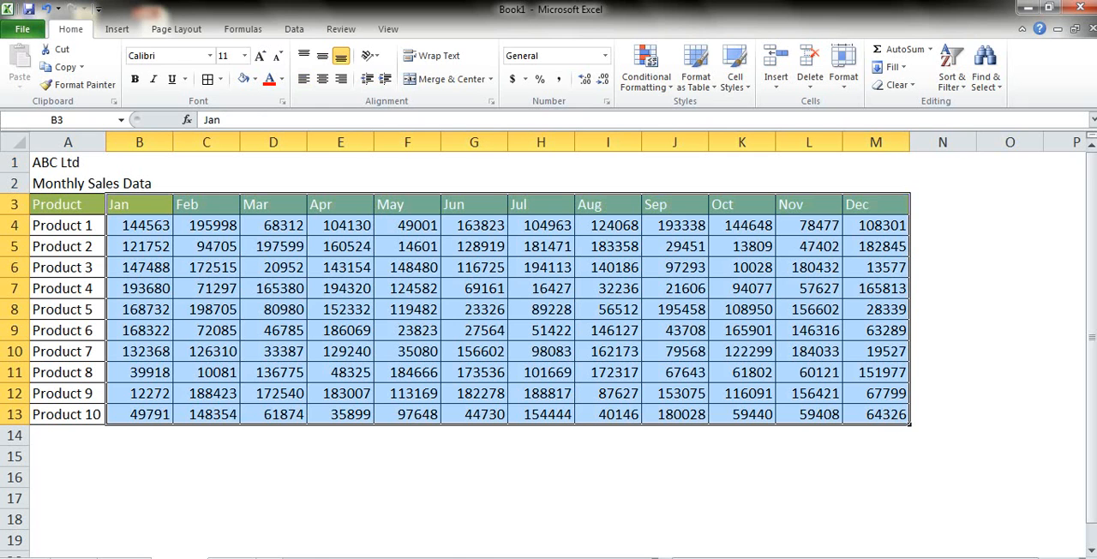
key("ctrl+Up")
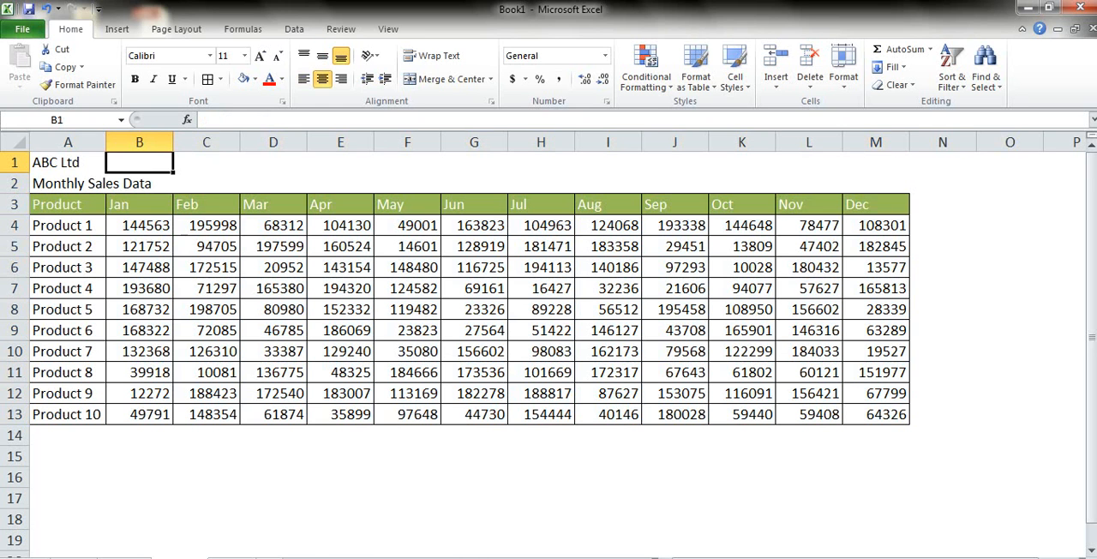
key("ctrl+Left")
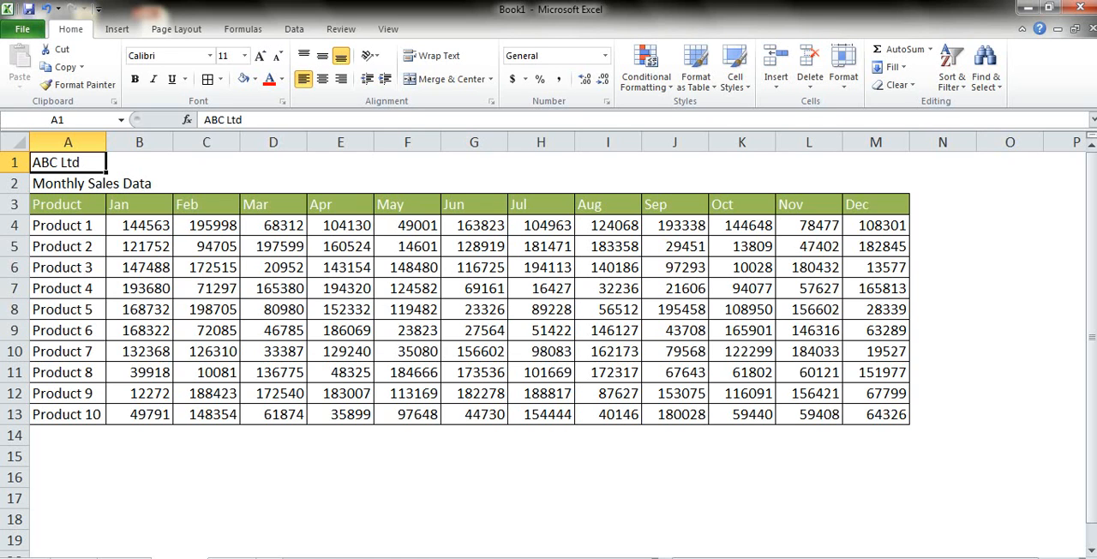
Step: Merge and center the ABC Ltd title across A1:M1 and apply the 60% - Accent3 cell style
key("shift+Right")
key("shift+Right")
key("shift+Right")
key("shift+Right")
key("shift+Right")
key("shift+Right")
key("shift+Right")
key("shift+Right")
key("shift+Right")
key("shift+Right")
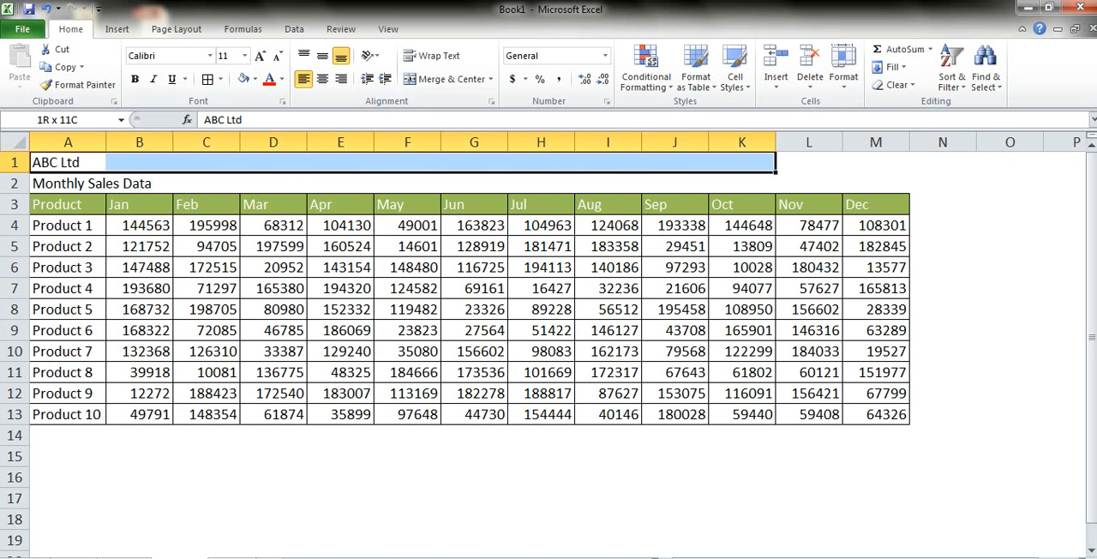
key("shift+Right")
key("shift+Right")
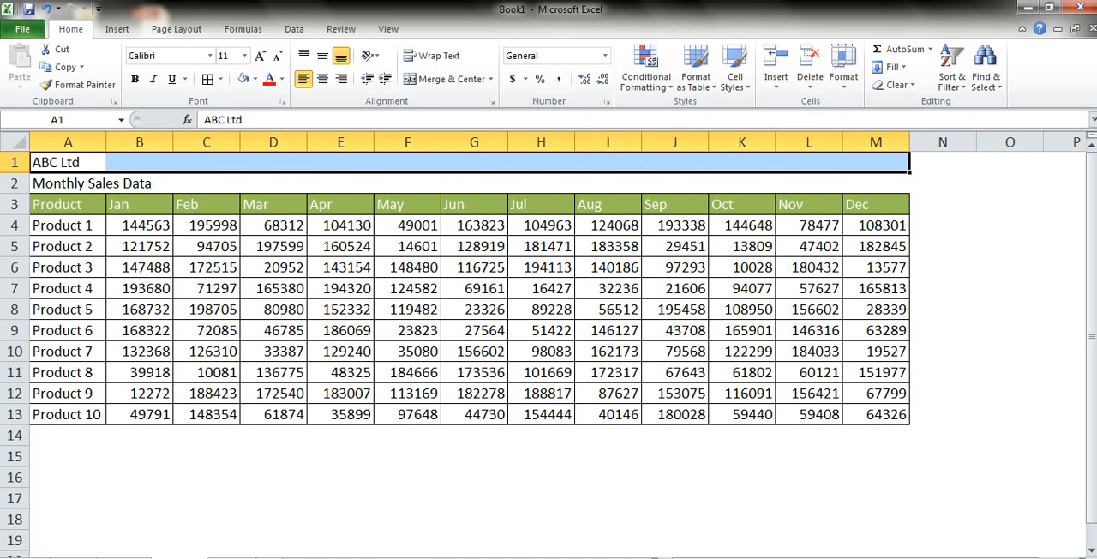
left_click(429, 83)
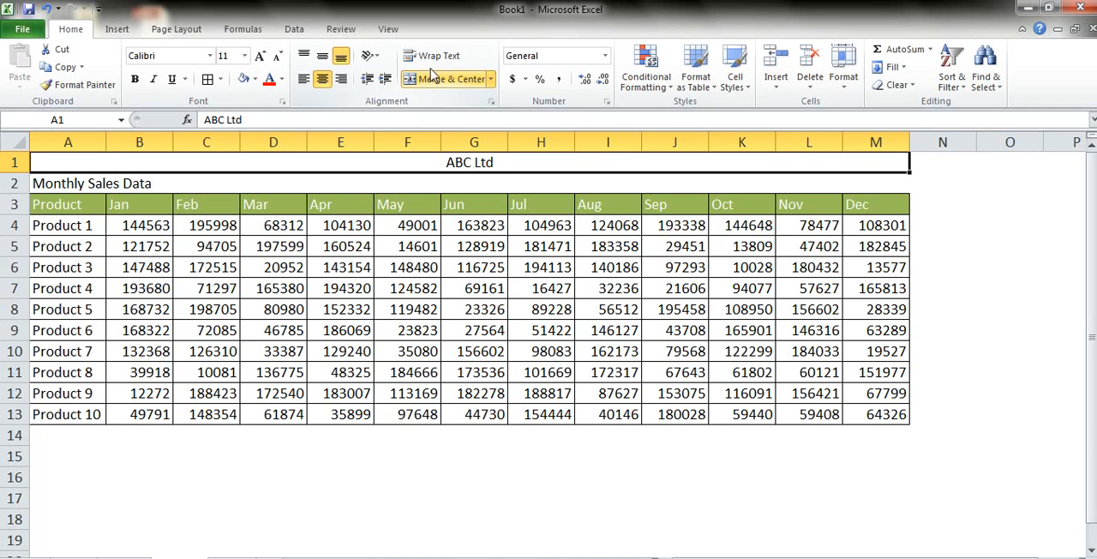
left_click(739, 75)
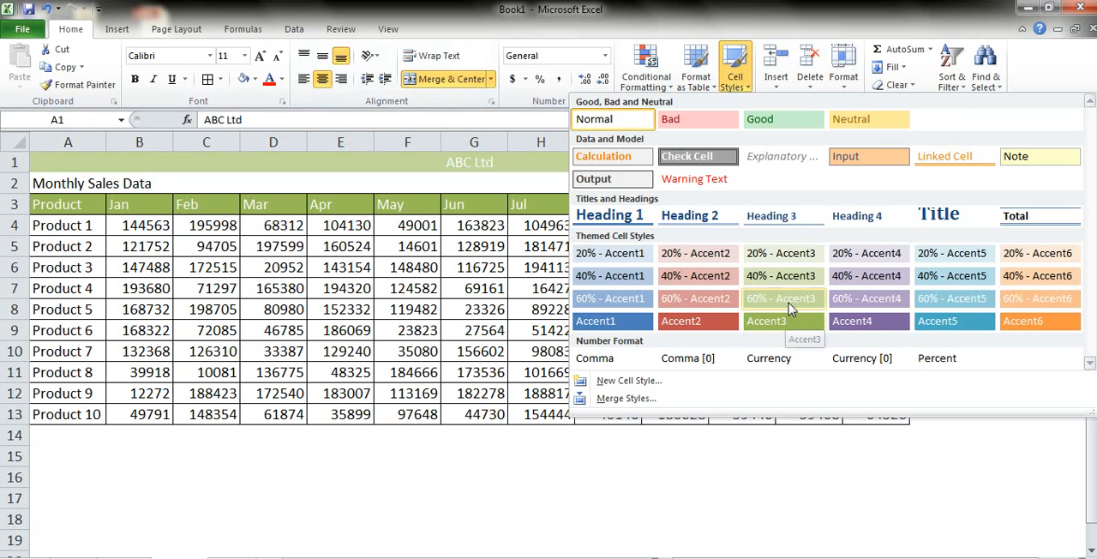
left_click(788, 299)
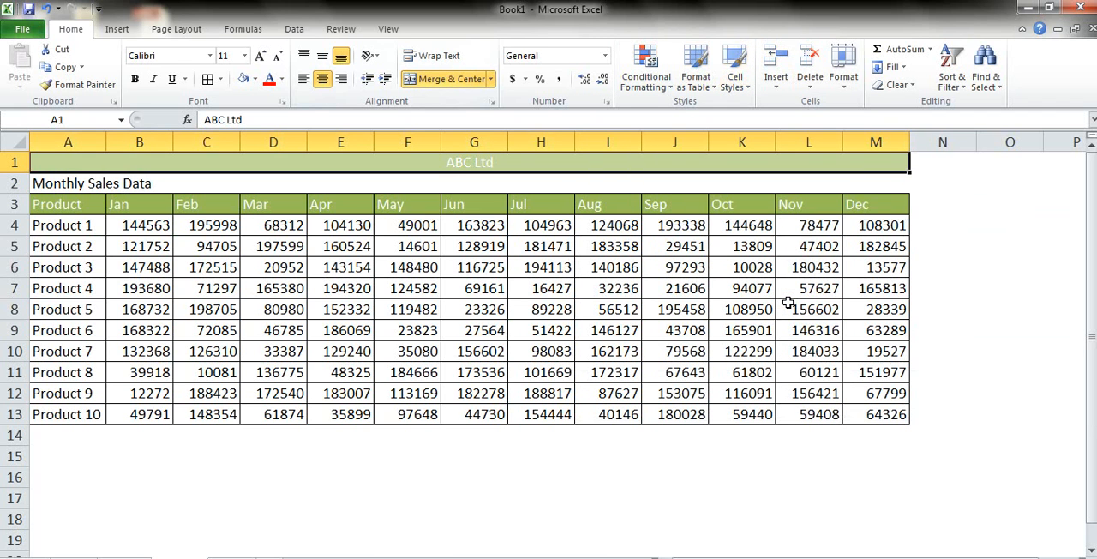
Step: Merge and center the Monthly Sales Data subtitle across A2:M2
key("Down")
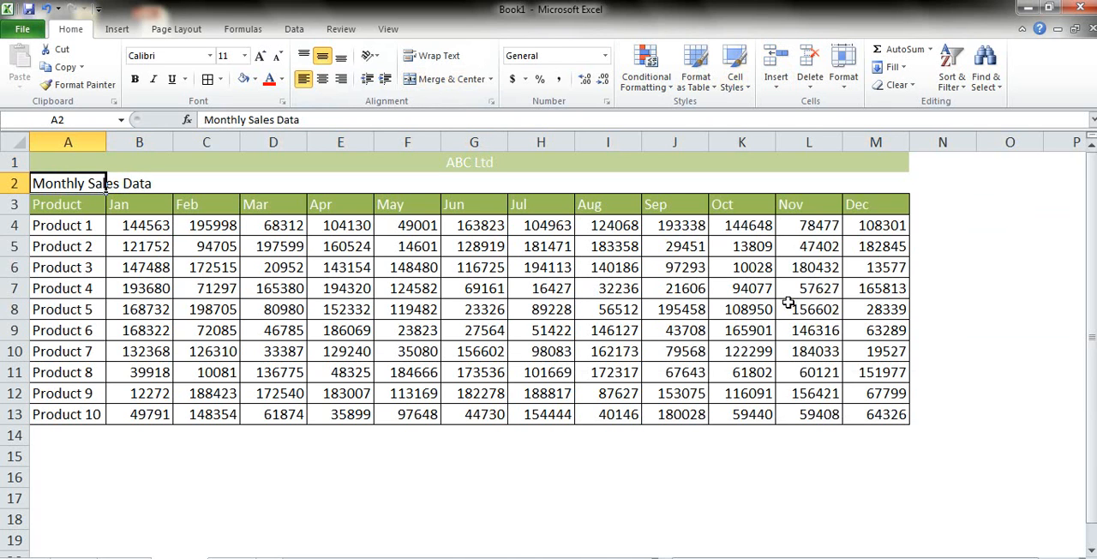
key("shift+Right")
key("shift+Right")
key("shift+Right")
key("shift+Right")
key("shift+Right")
key("shift+Right")
key("shift+Right")
key("shift+Right")
key("shift+Right")
key("shift+Right")
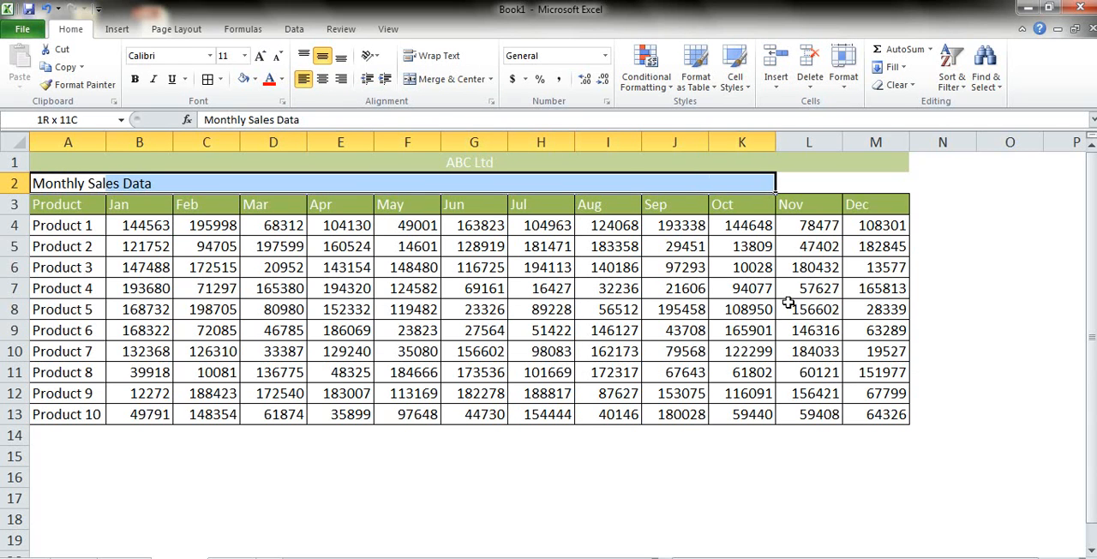
key("shift+Right")
key("shift+Right")
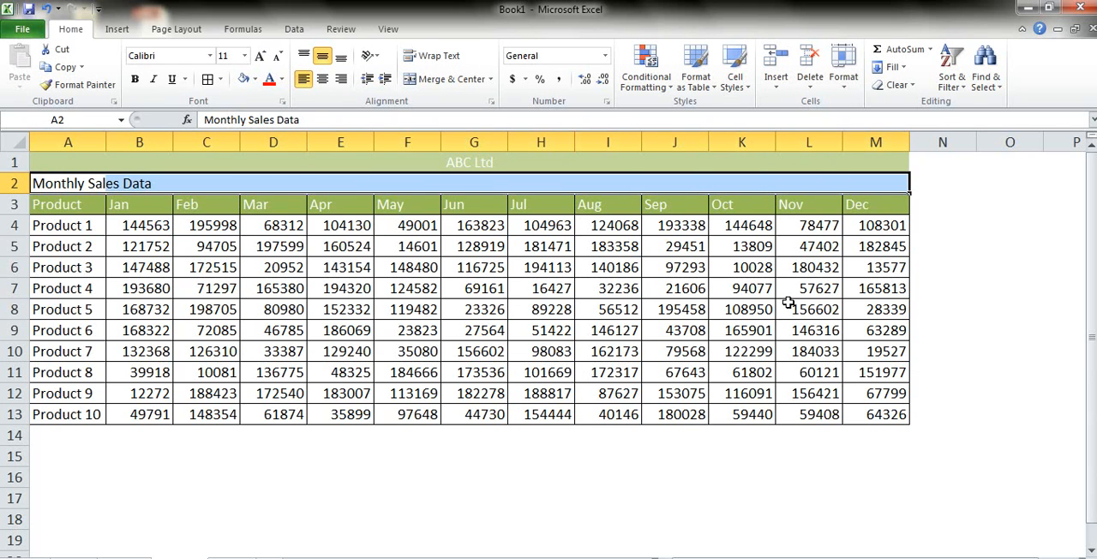
key("alt+h")
key("m")
key("c")
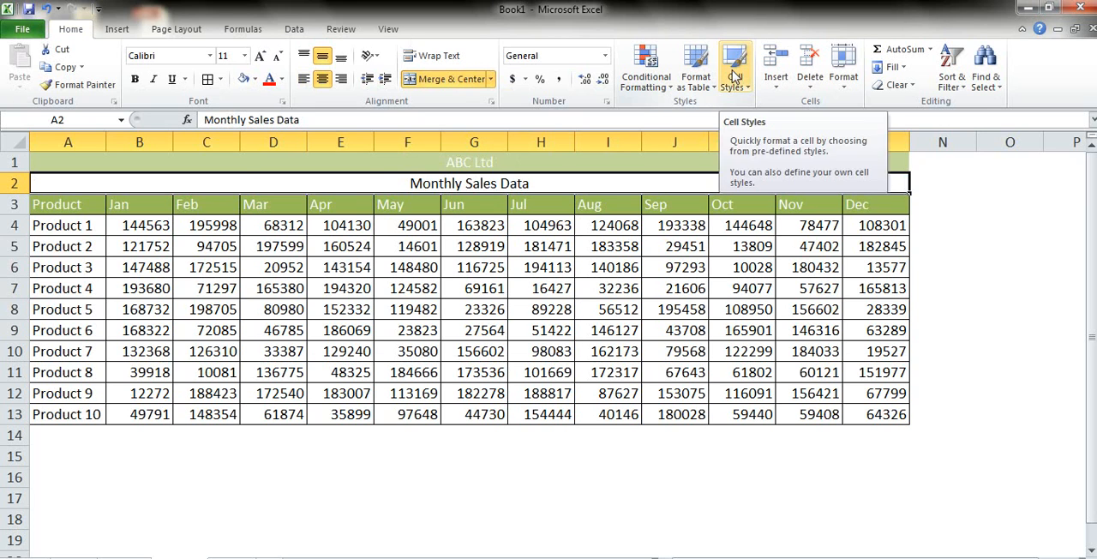
Step: Give the Monthly Sales Data row the same green fill as the header row and a white font
left_click(256, 80)
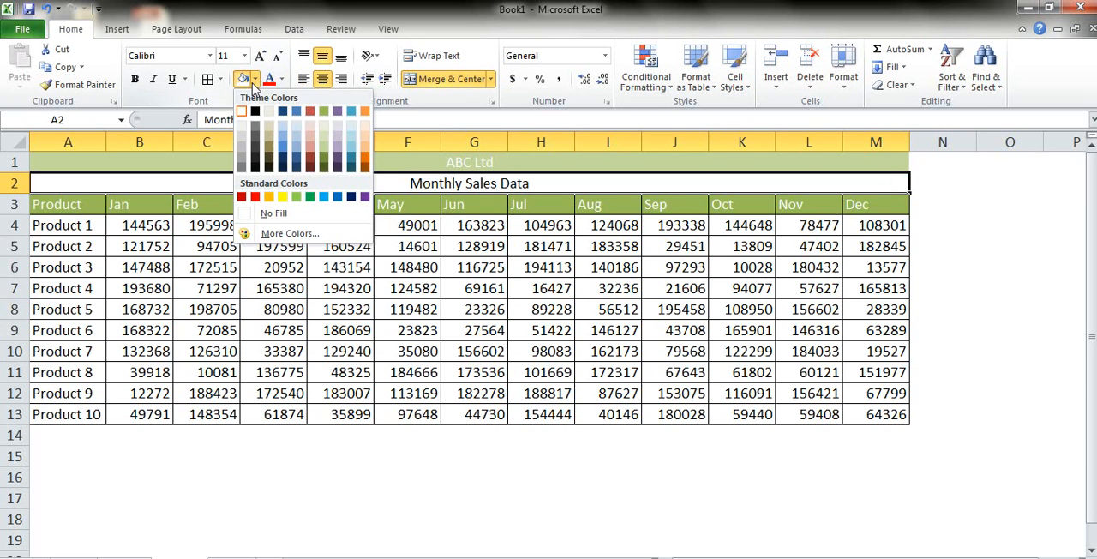
left_click(324, 113)
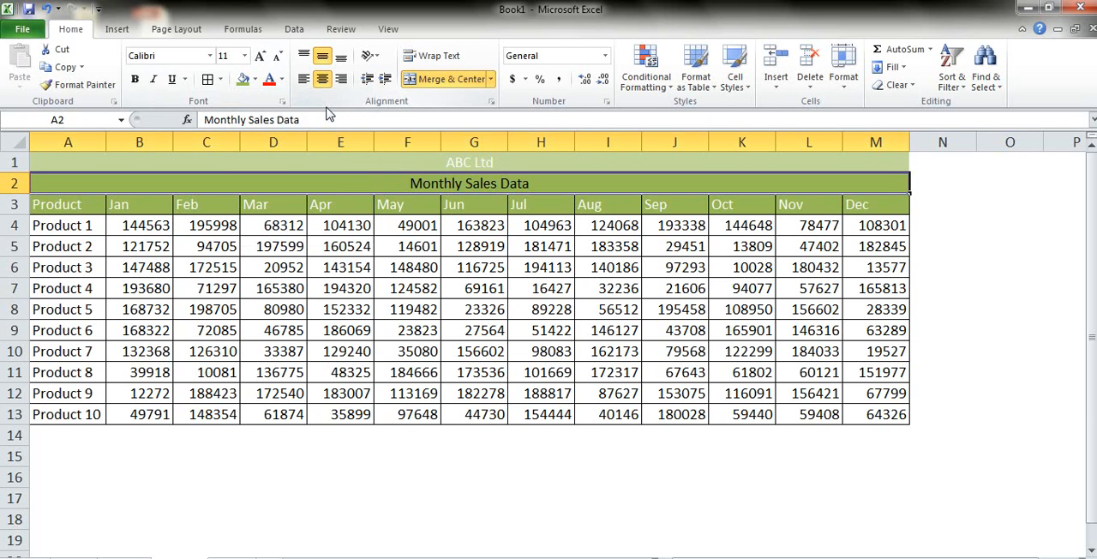
left_click(281, 79)
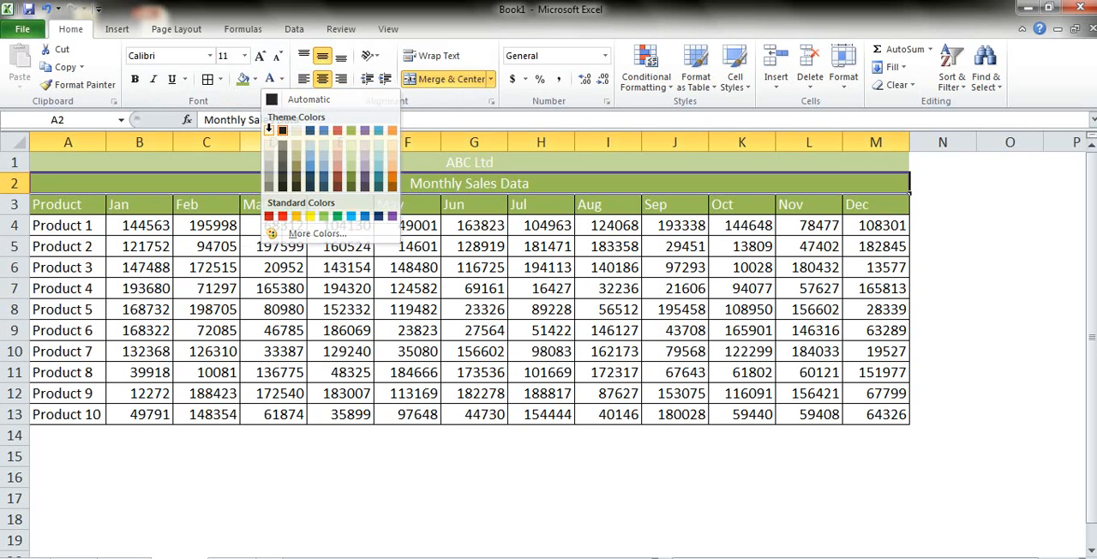
left_click(268, 130)
key("Up")
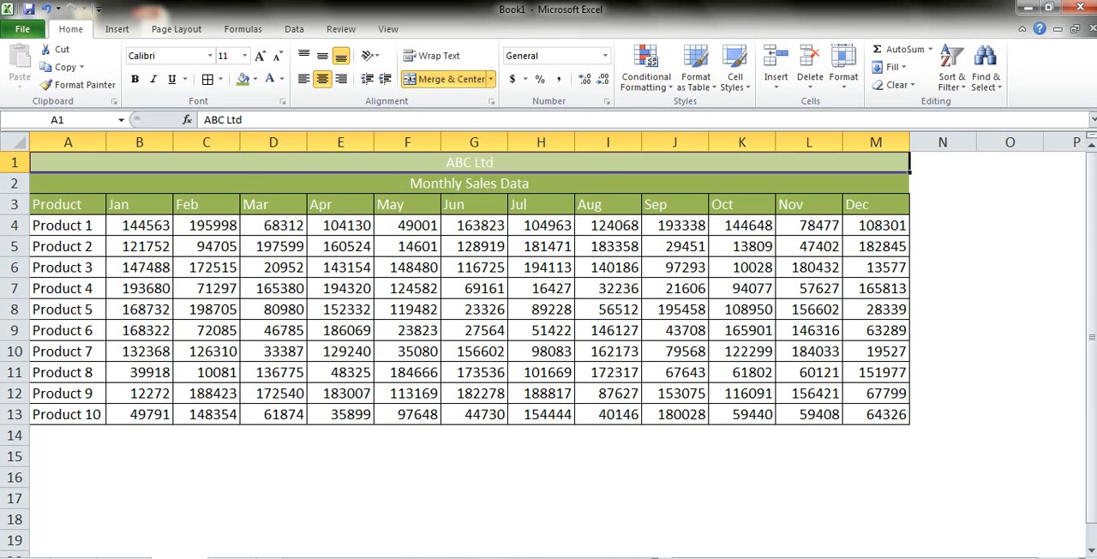
Step: On the merge practice sheet, apply Merge Across to the rows of A2:D5
left_click(230, 557)
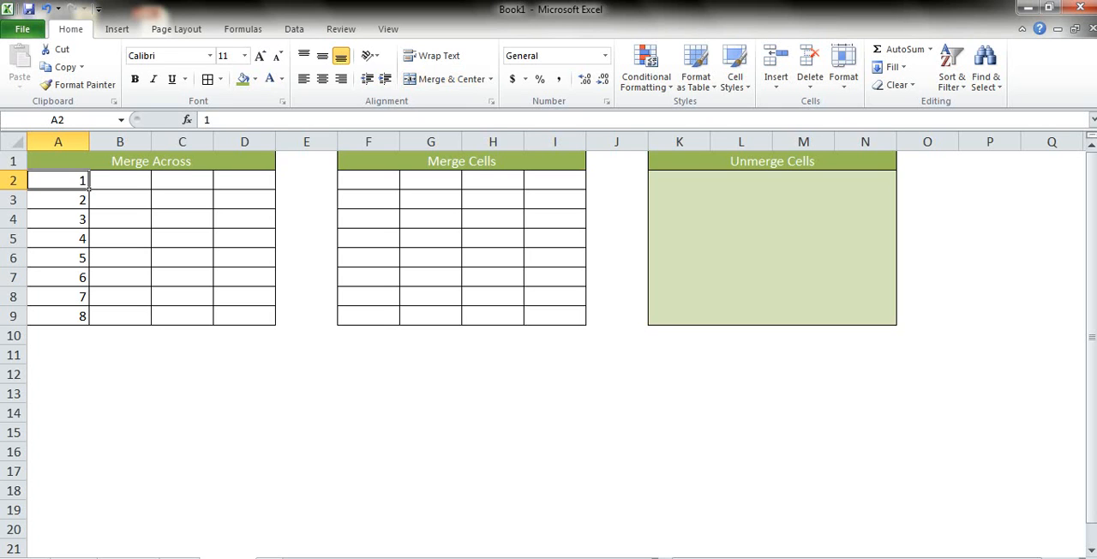
left_click_drag(58, 180, 59, 238)
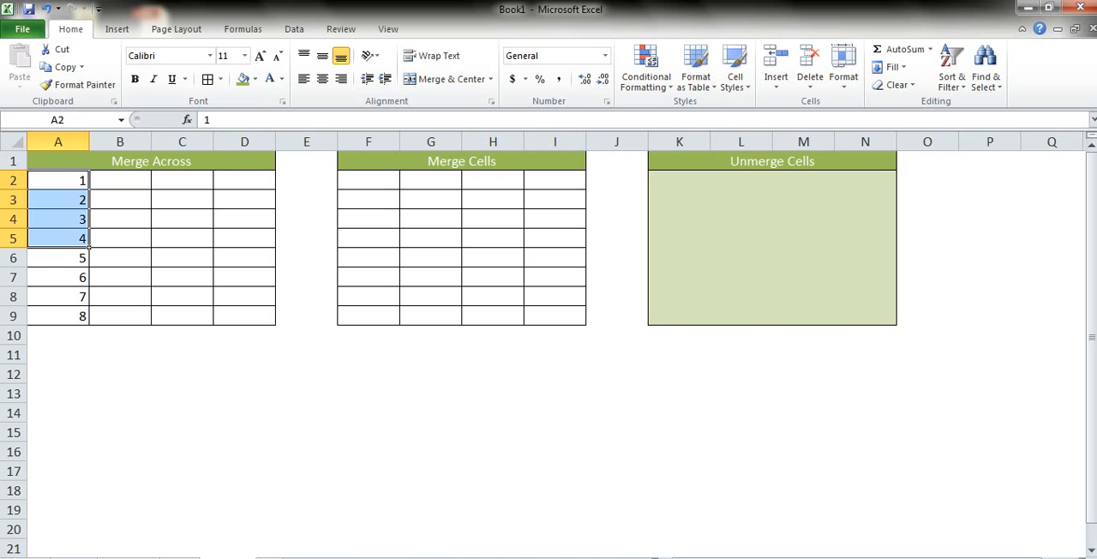
left_click_drag(58, 238, 245, 238)
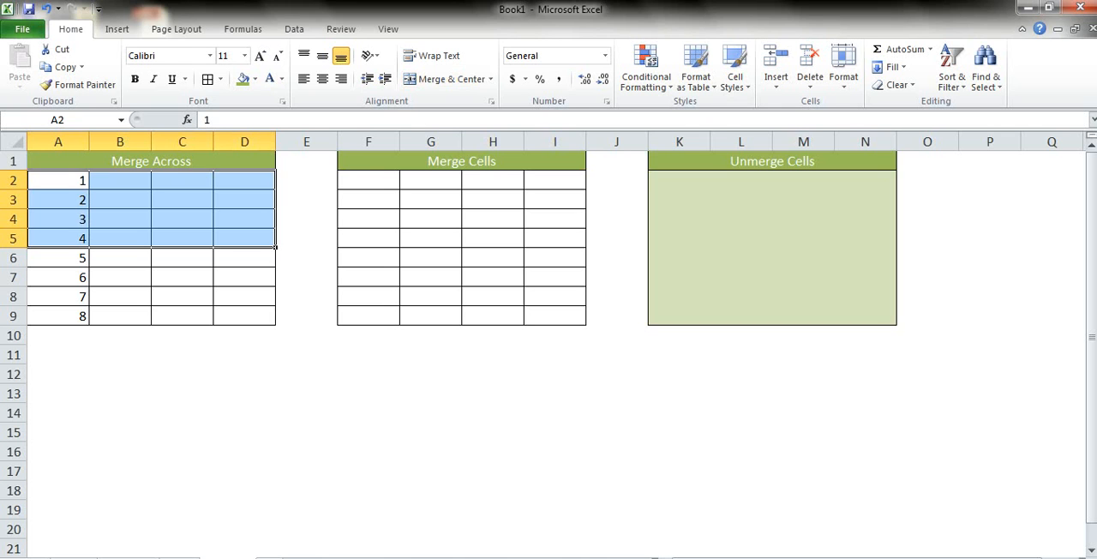
left_click(491, 79)
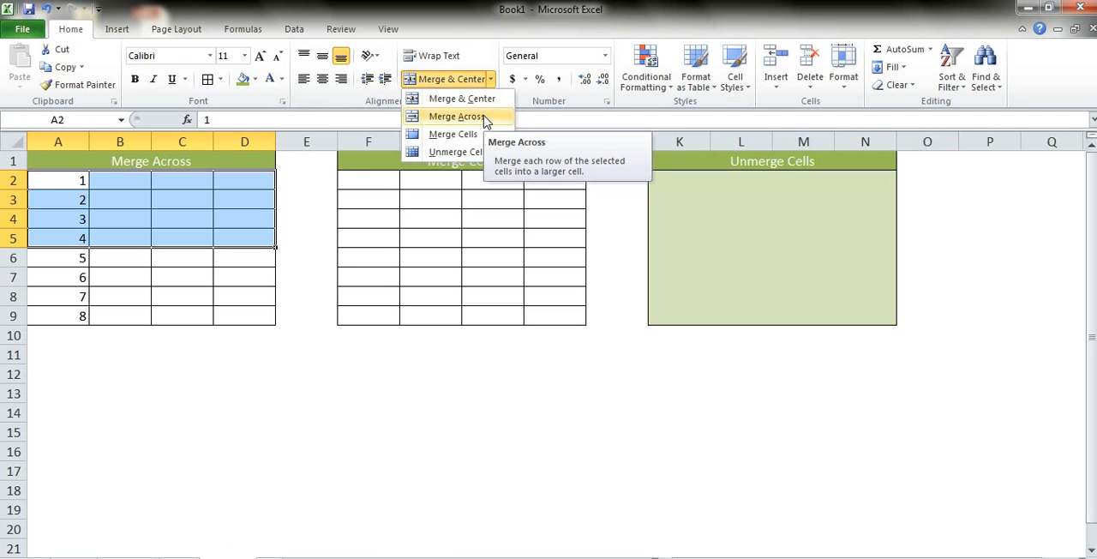
left_click(457, 116)
Step: Try Merge Across on the rows of A6:D9, and undo that merge
key("Down")
key("Down")
key("Down")
key("Down")
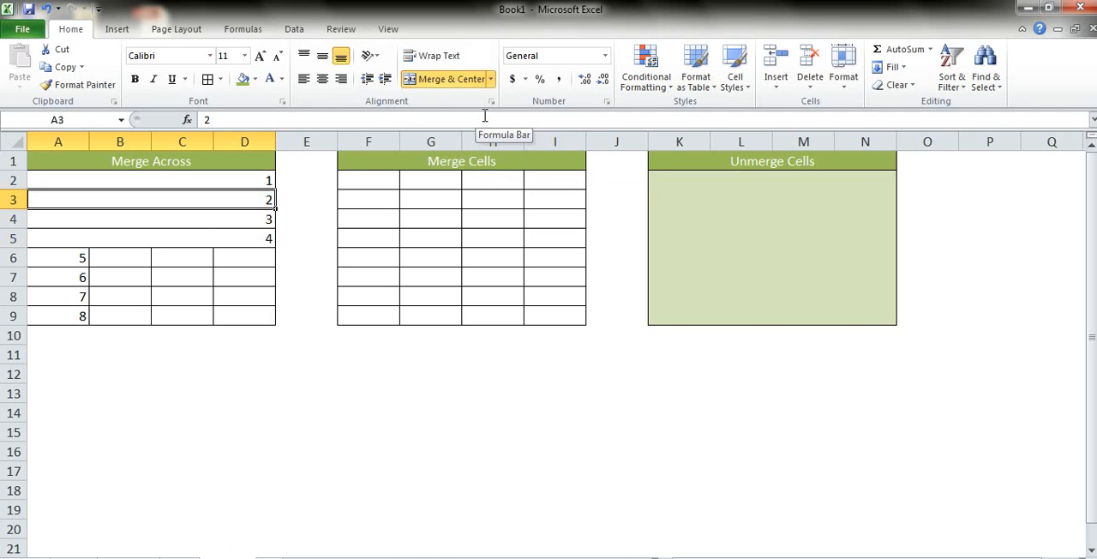
key("shift+Down")
key("shift+Down")
key("shift+Down")
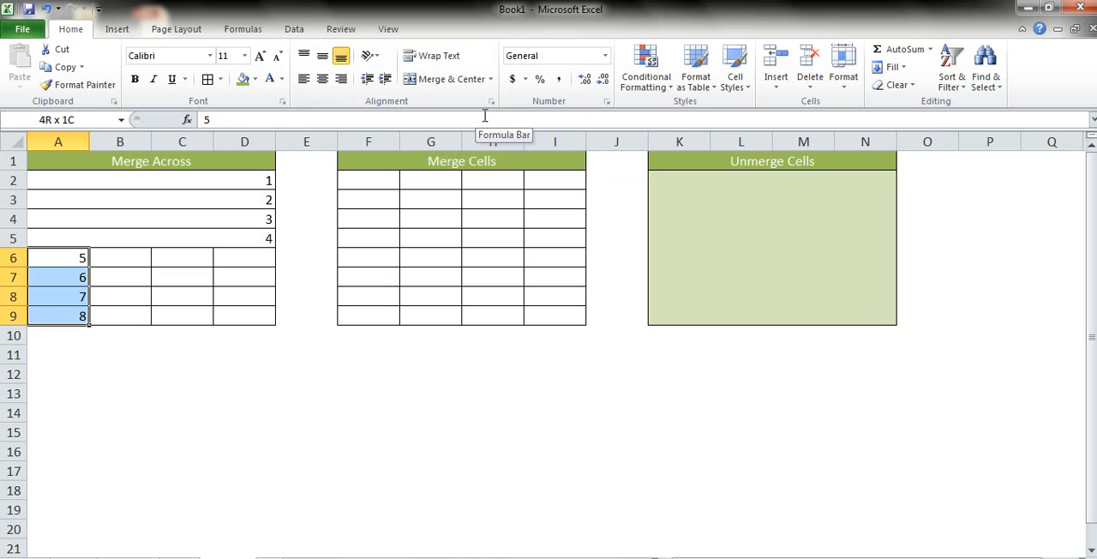
key("shift+Right")
key("shift+Right")
key("shift+Right")
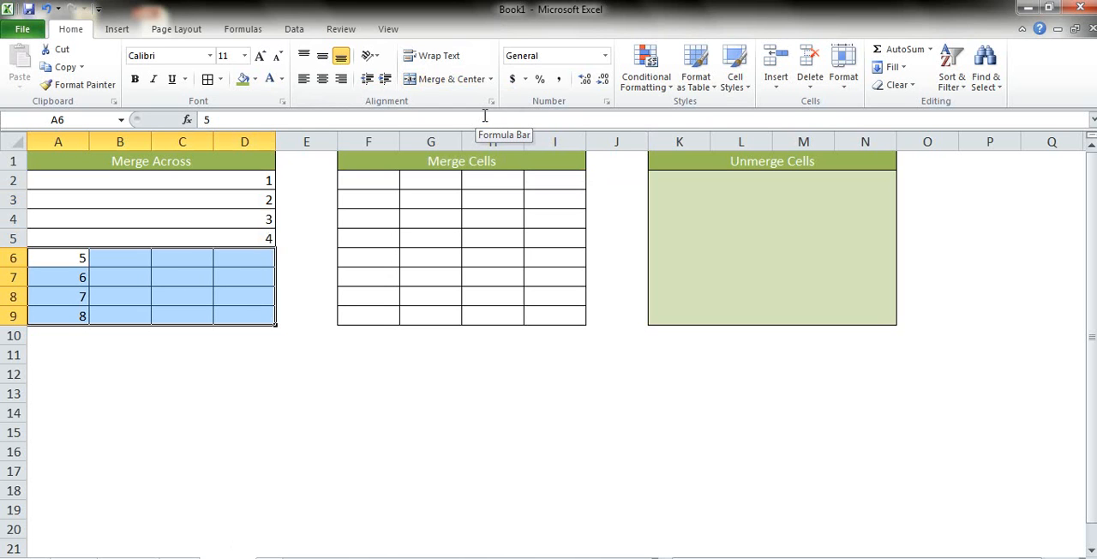
key("alt+h")
key("m")
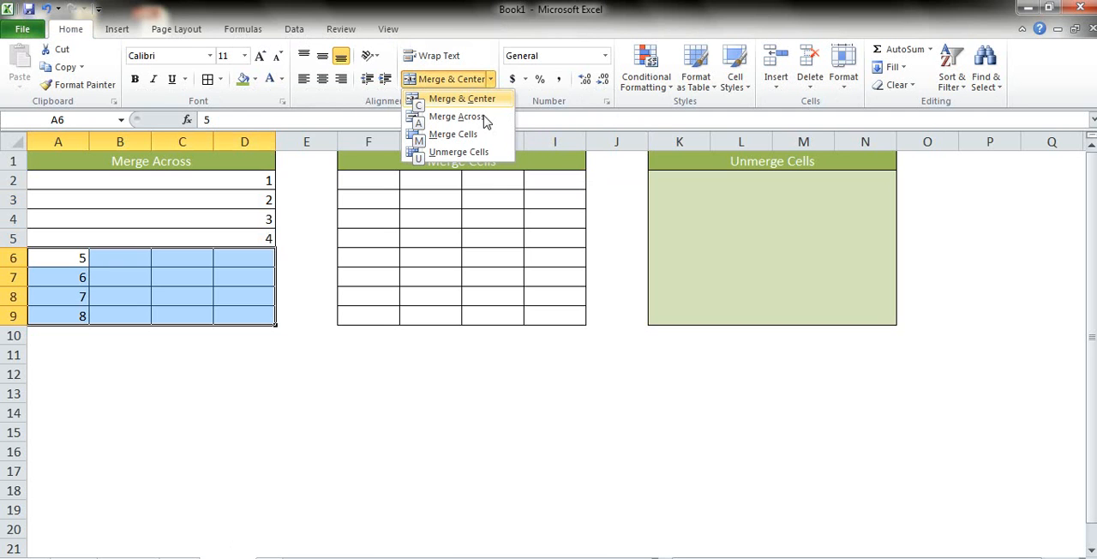
key("a")
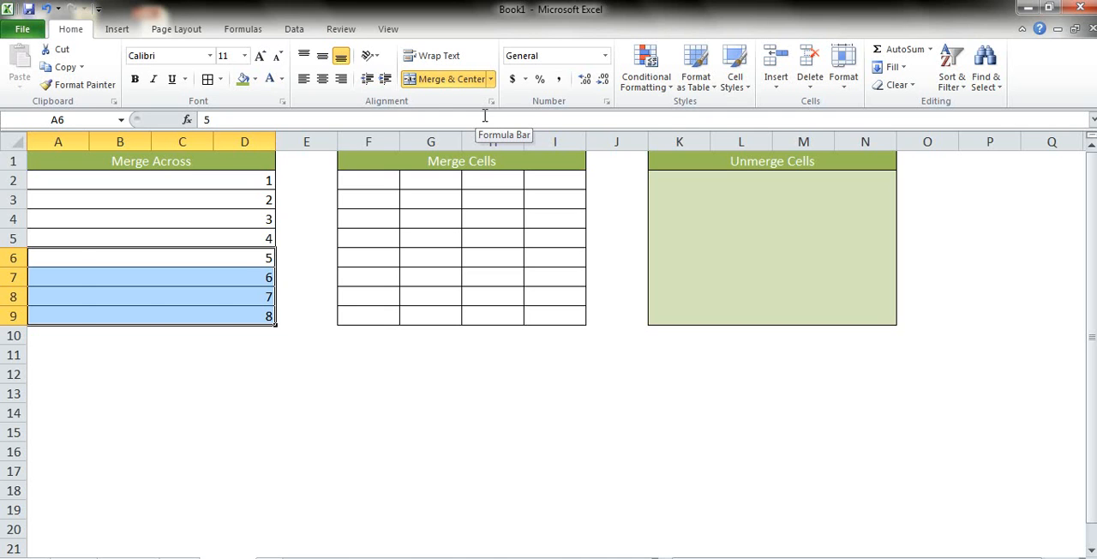
key("ctrl+z")
Step: Apply Merge Across to the rows of A6:C9, leaving column D out of the merge
key("Right")
key("Left")
key("shift+Down")
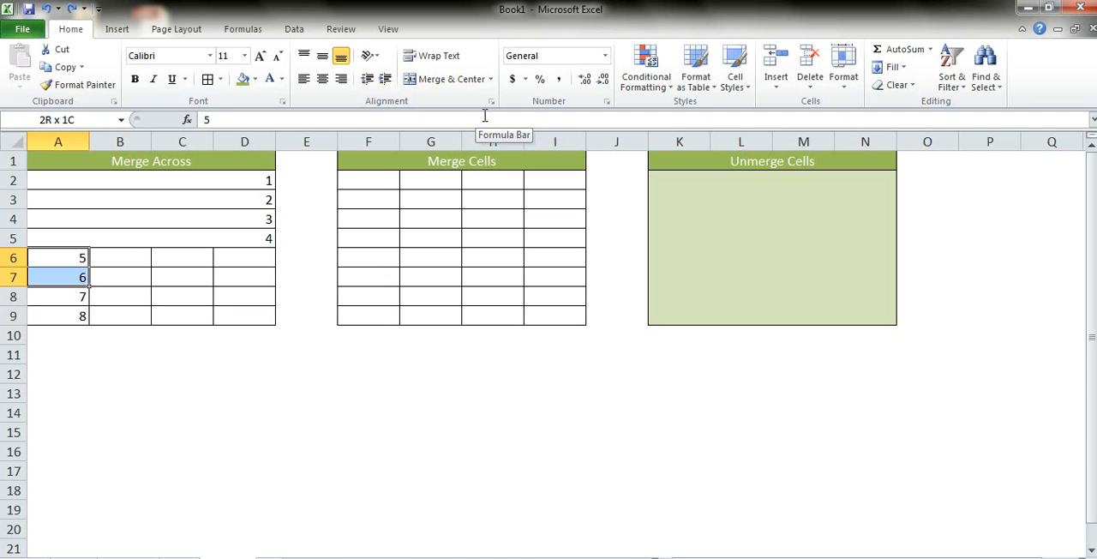
key("shift+Down")
key("shift+Down")
key("shift+Right")
key("shift+Right")
key("shift+Right")
key("shift+Left")
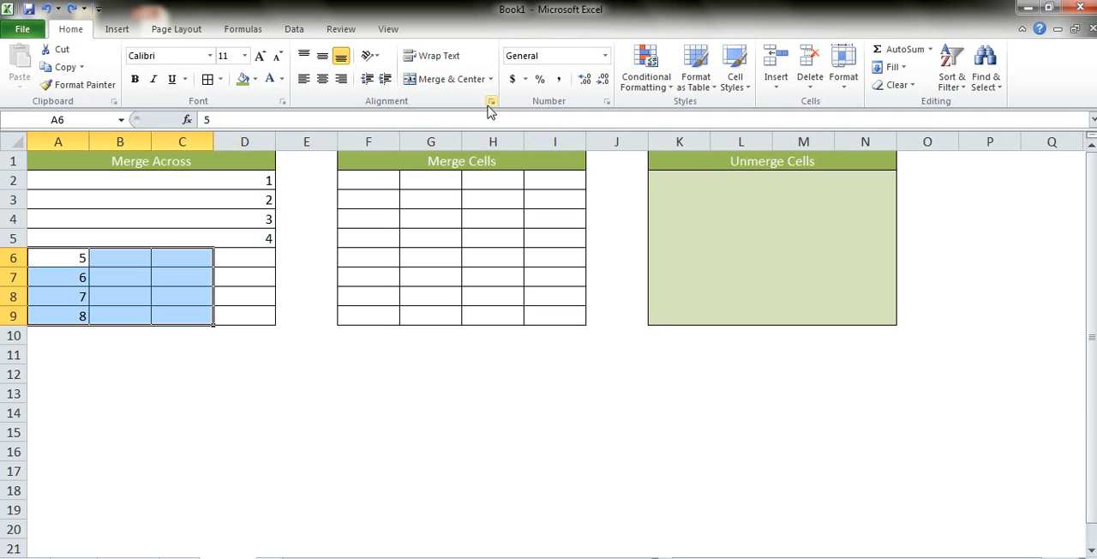
left_click(490, 79)
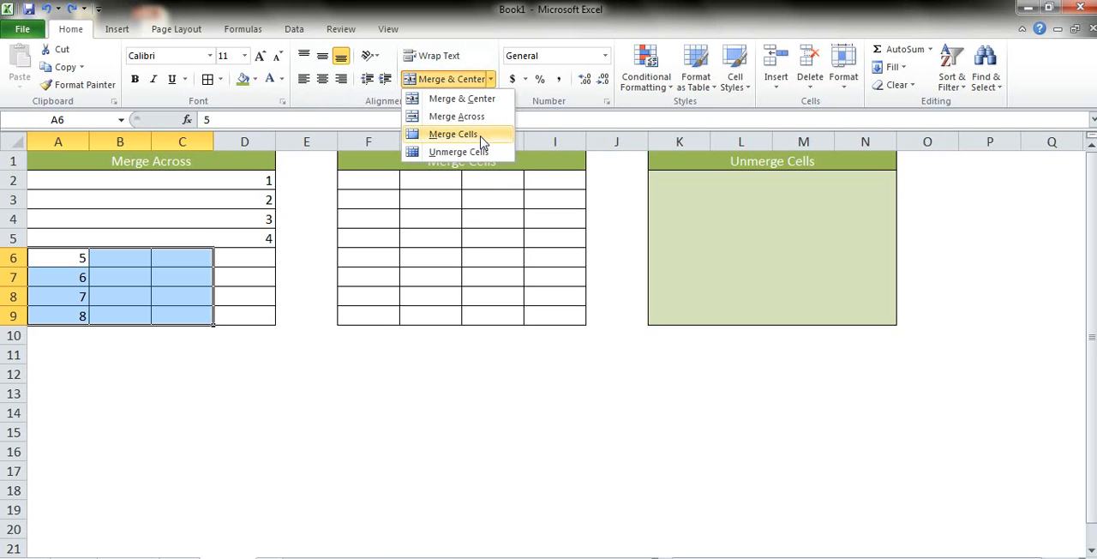
left_click(486, 120)
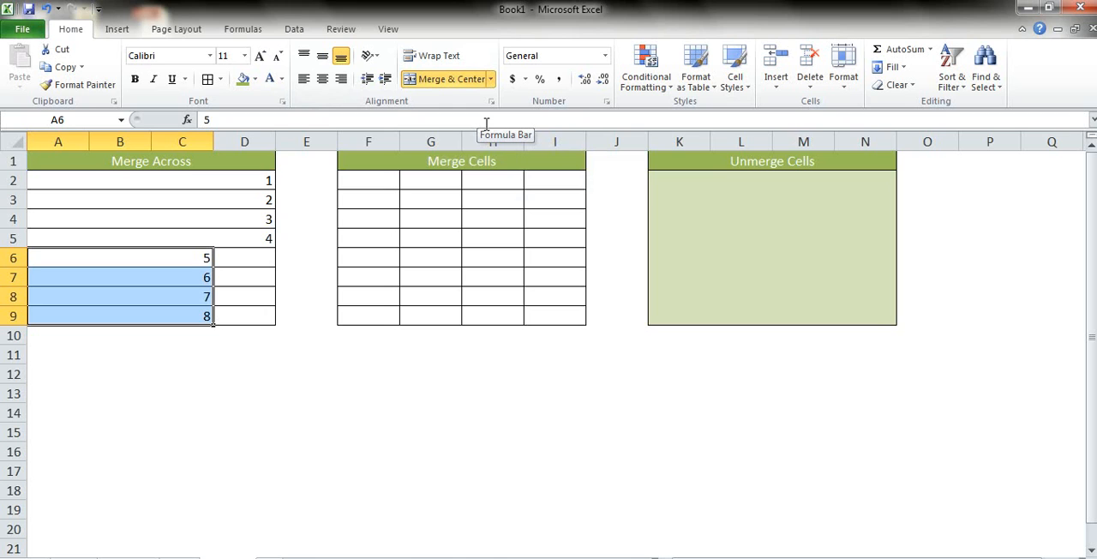
Step: Merge the range F2:H5 under the Merge Cells heading into one cell with Merge Cells
key("Right")
key("Right")
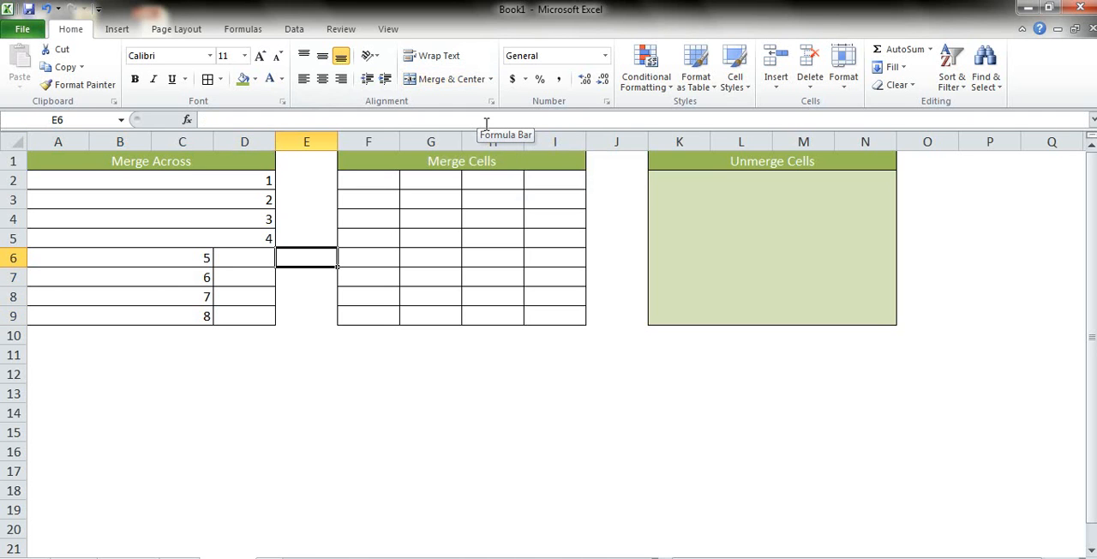
key("Right")
key("Up")
key("Up")
key("Up")
key("Up")
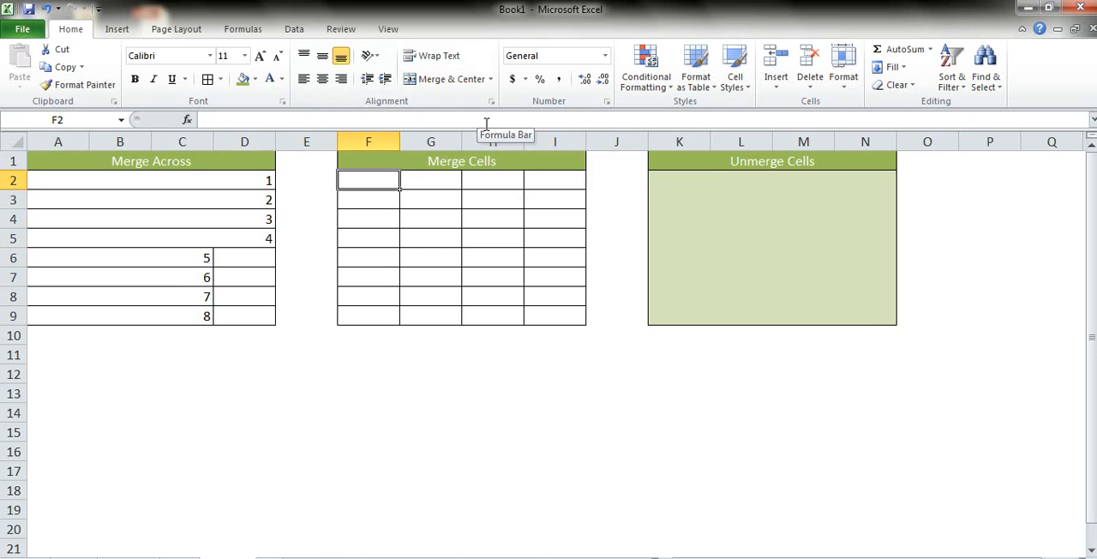
key("shift+Down")
key("shift+Down")
key("shift+Down")
key("shift+Right")
key("shift+Right")
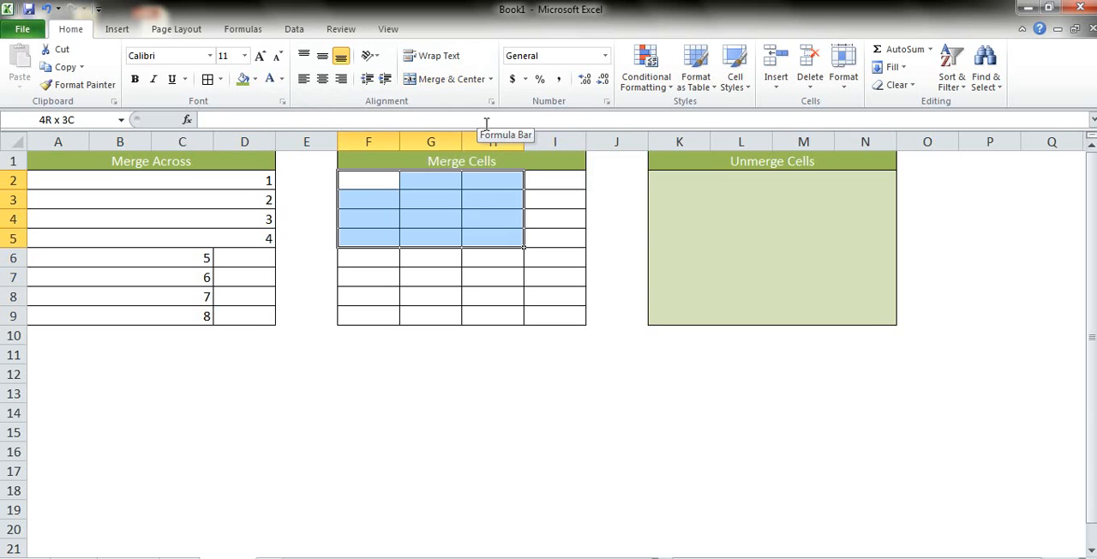
left_click(490, 79)
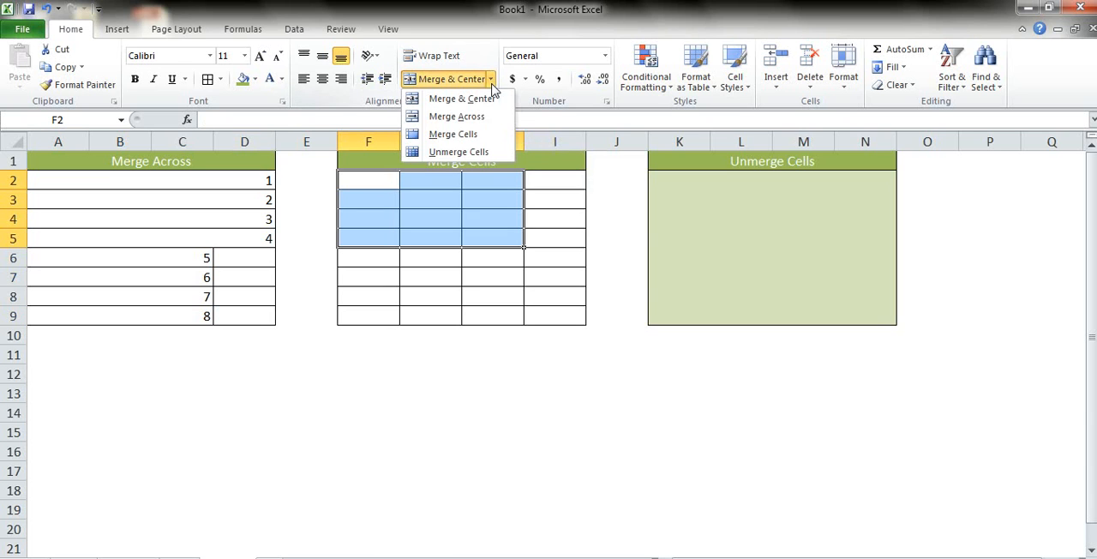
left_click(490, 137)
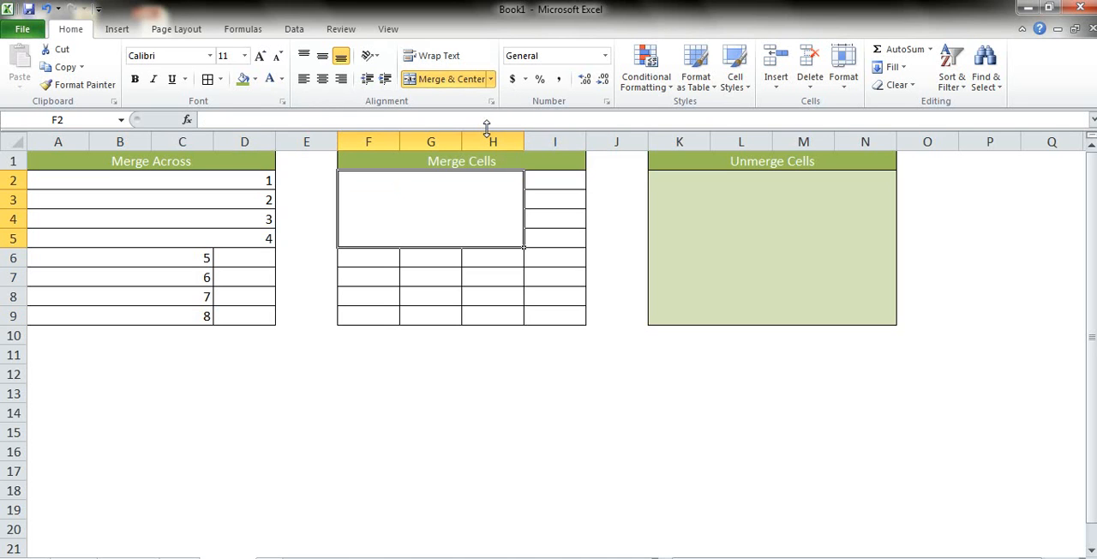
Step: Enter the text "Data" in the merged cell F2:H5 and keep that cell selected
key("F2")
type("Data")
key("Tab")
key("shift+Tab")
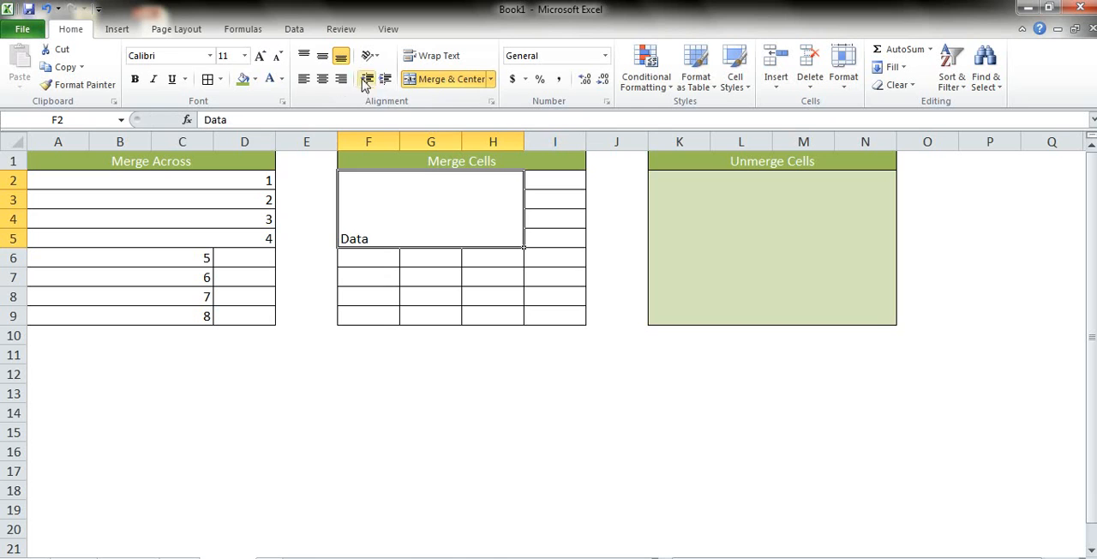
Step: Center the Data text horizontally and vertically in its merged cell, and give the cell a medium blue theme fill
left_click(324, 79)
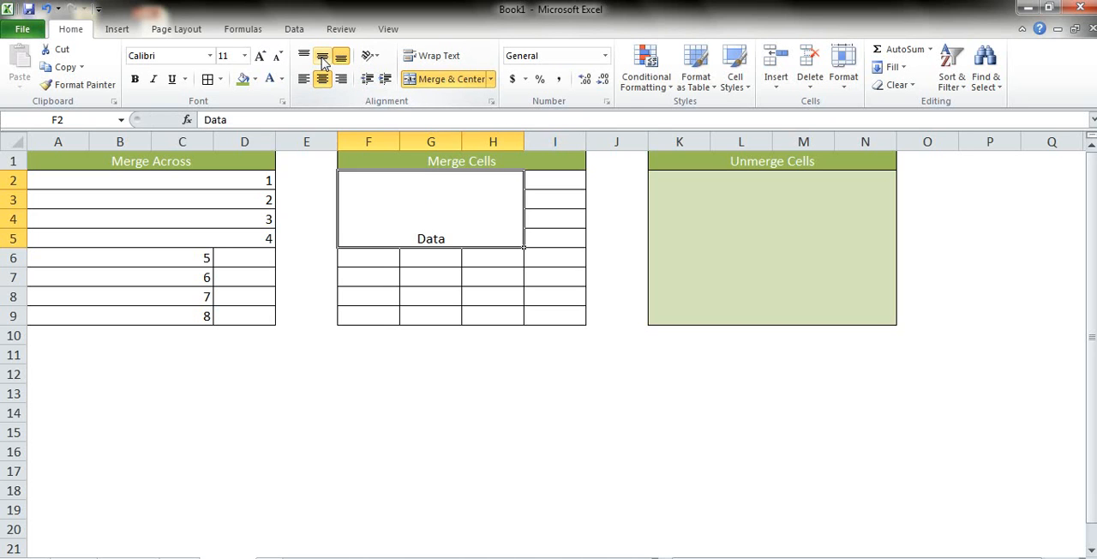
left_click(323, 57)
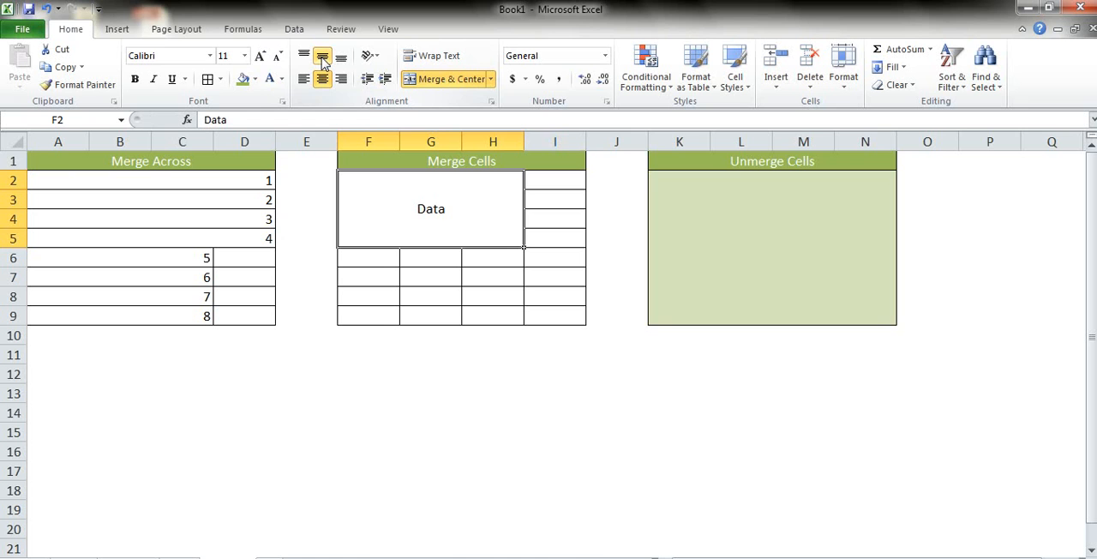
left_click(254, 79)
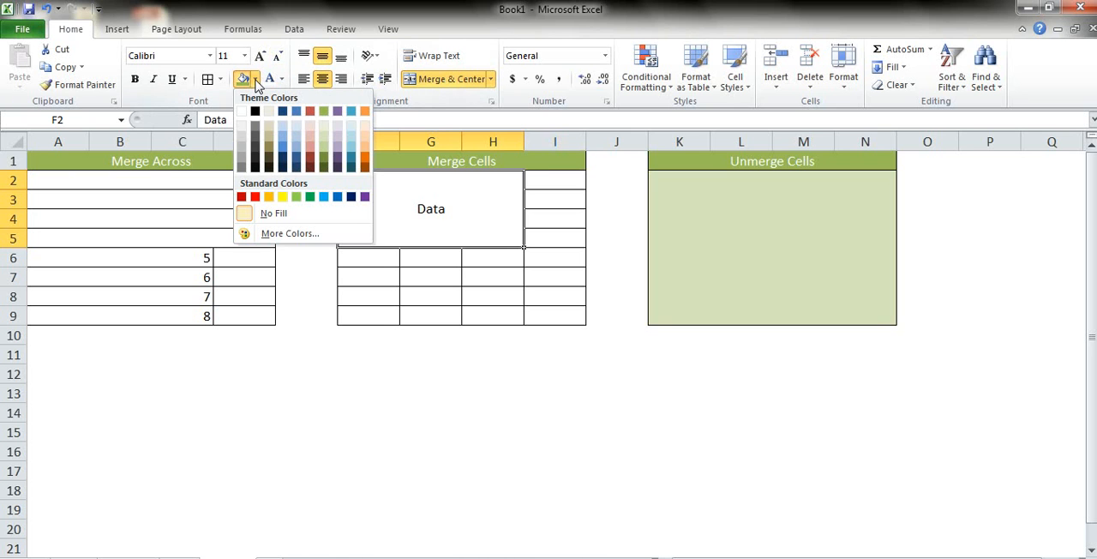
left_click(283, 143)
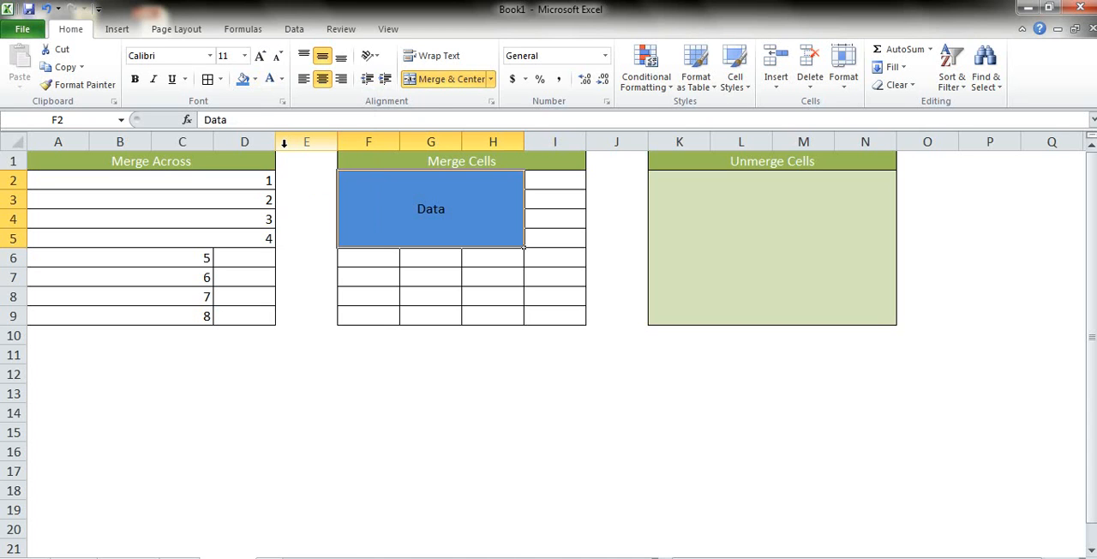
Step: Apply Merge & Center to the range G7:I8 below the blue Data cell
key("Right")
key("Down")
key("Down")
key("Down")
key("Down")
key("Down")
key("Left")
key("Left")
key("Left")
key("Right")
key("shift+Right")
key("shift+Right")
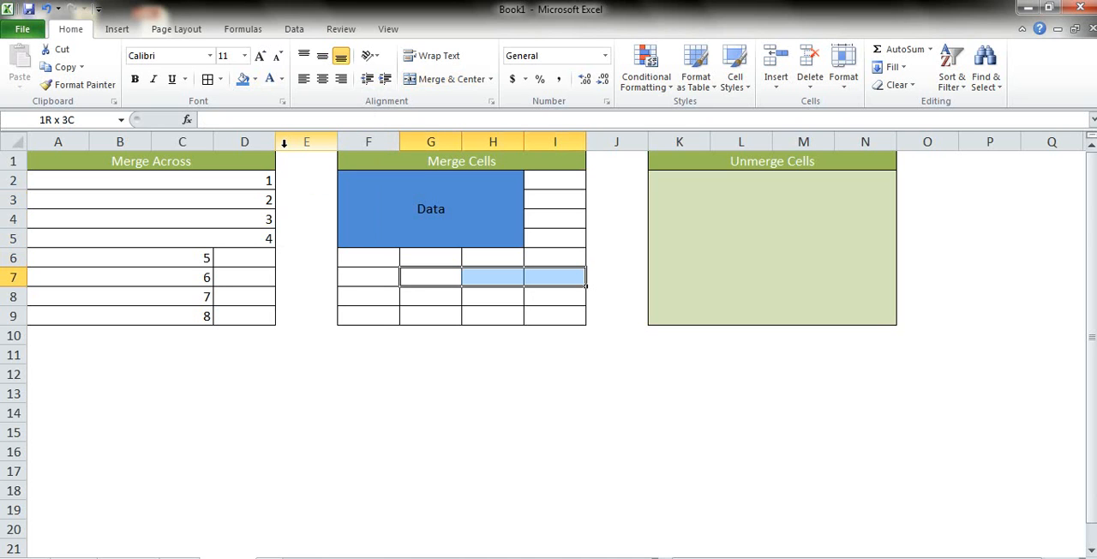
key("shift+Down")
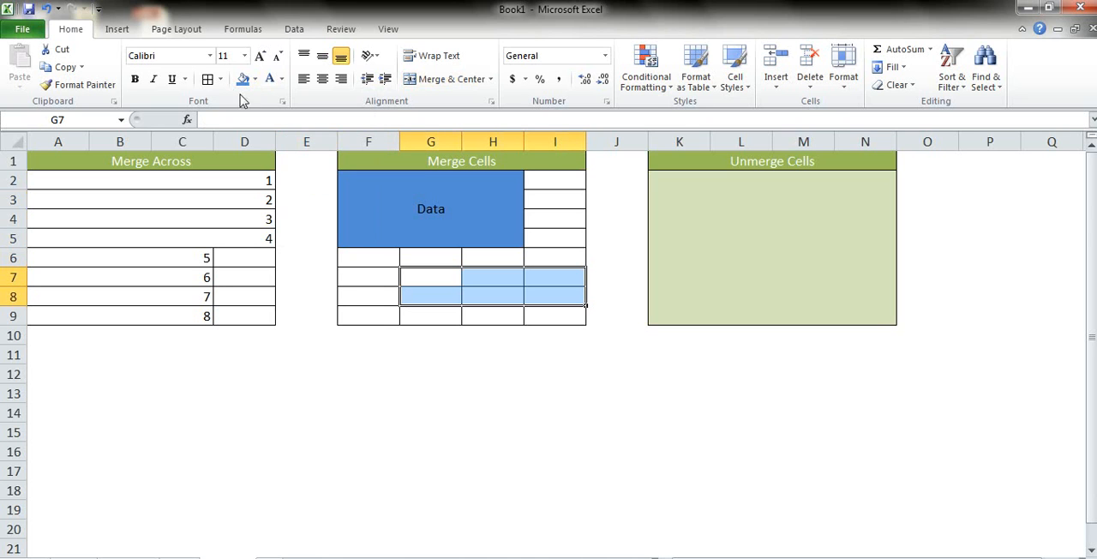
left_click(420, 84)
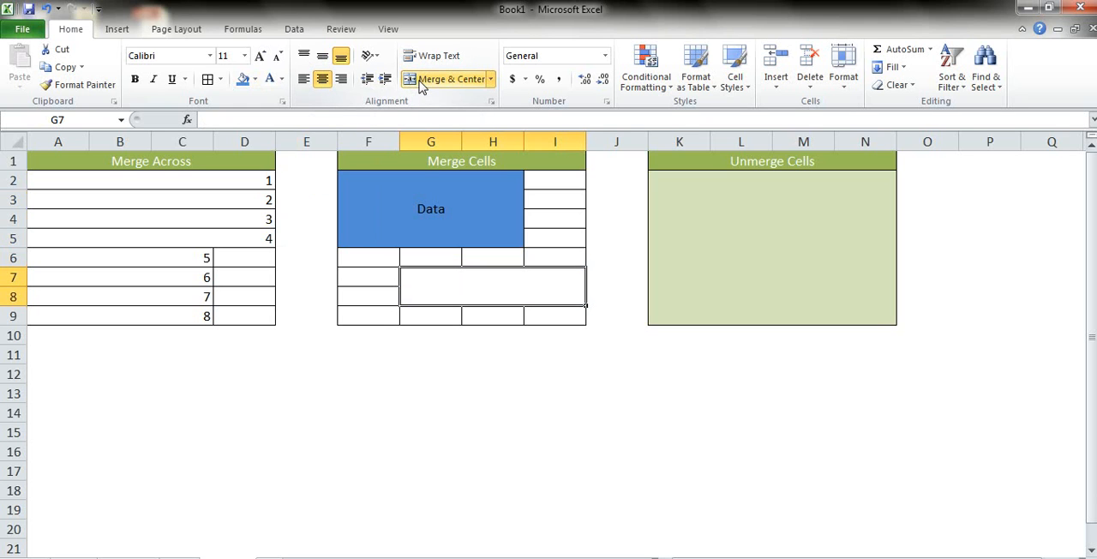
left_click(491, 79)
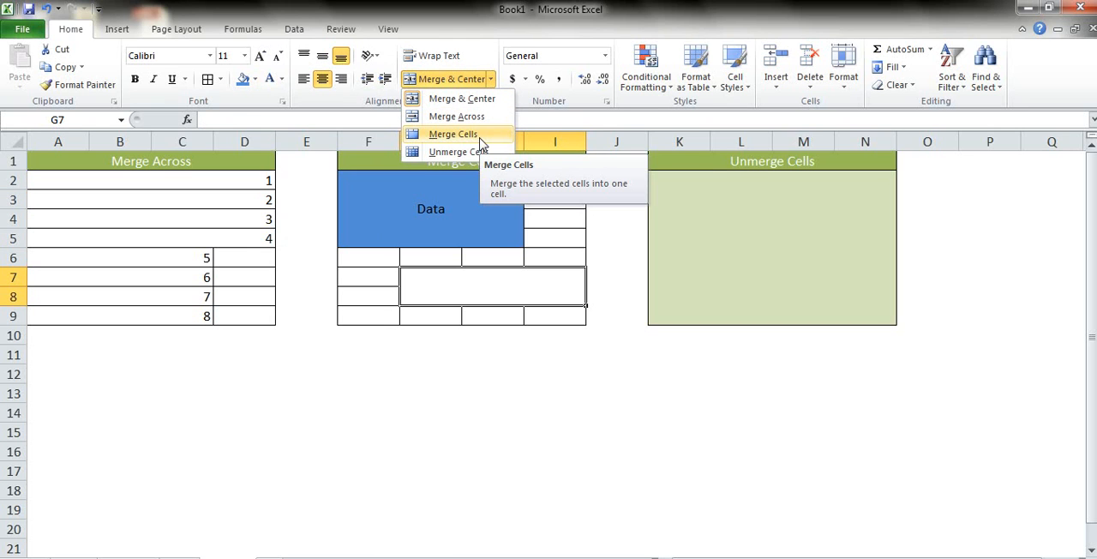
left_click(572, 367)
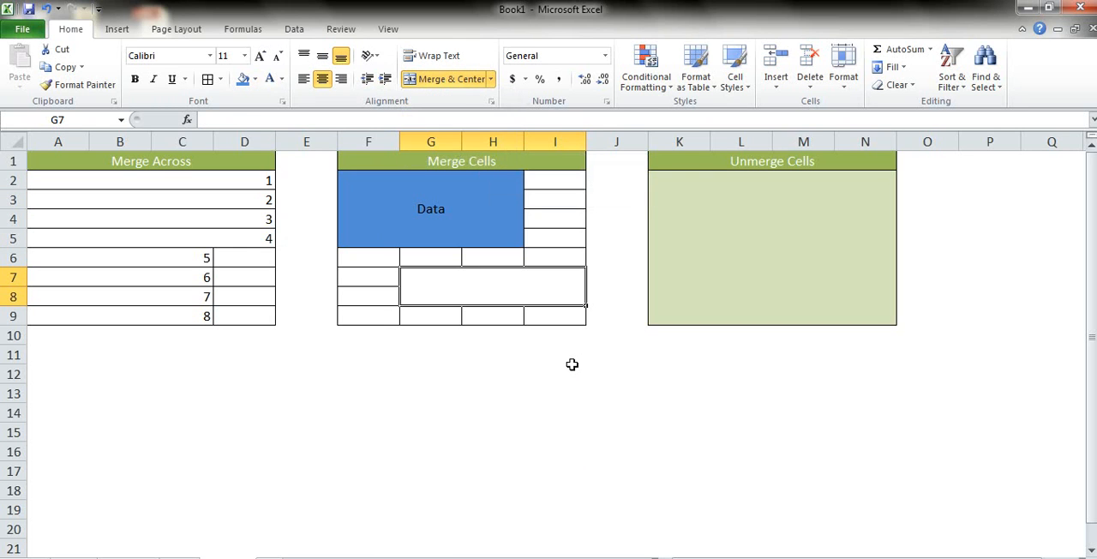
Step: Unmerge the large green block K2:N9 under the Unmerge Cells heading
left_click(669, 173)
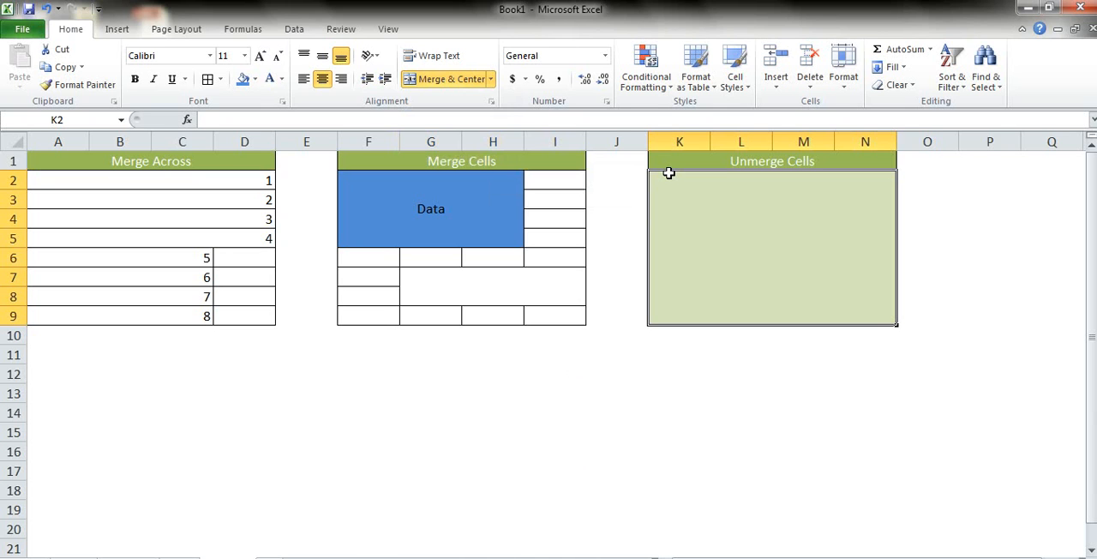
left_click(490, 80)
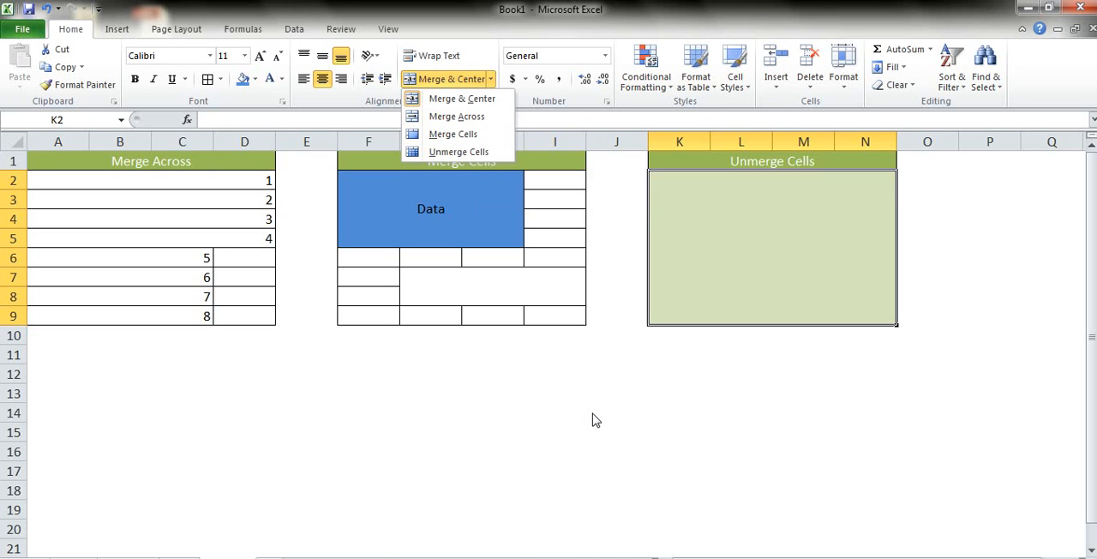
left_click(610, 386)
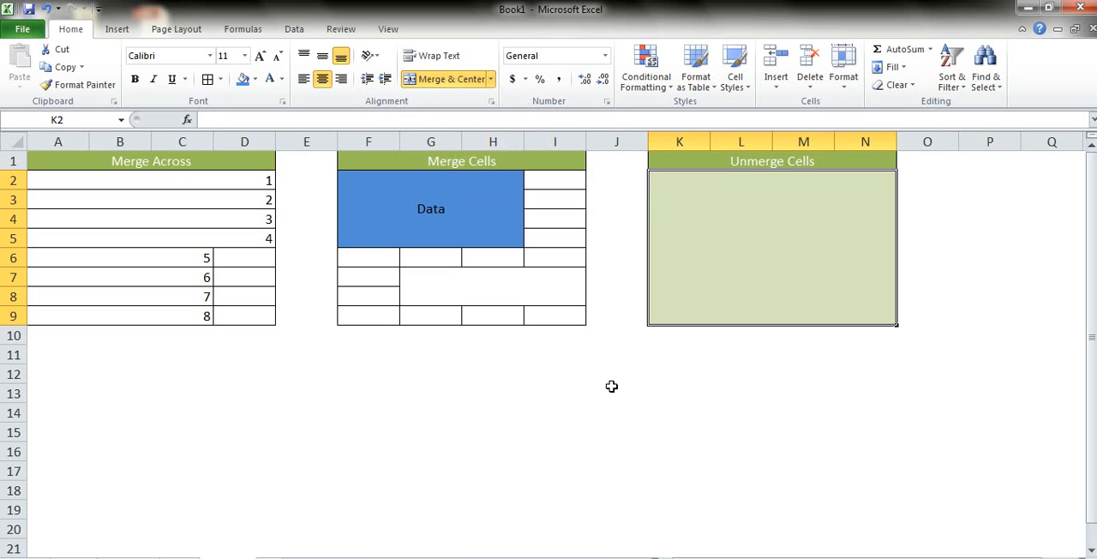
key("alt")
key("h")
key("m")
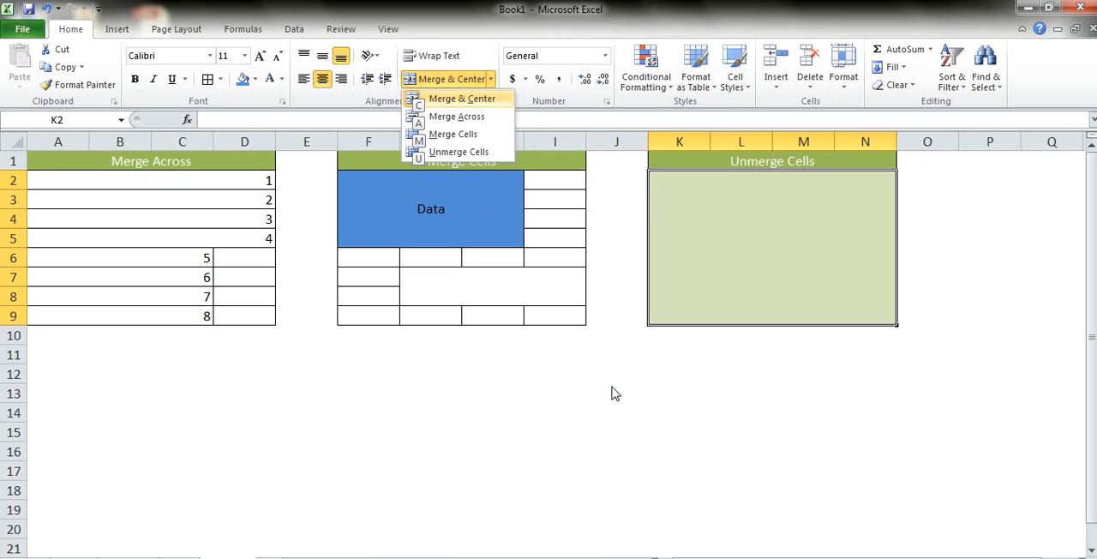
key("u")
Step: Select across K2:M9 to examine the individual cells of the green block, and return to K2
key("shift+Down")
key("shift+Down")
key("shift+Right")
key("shift+Right")
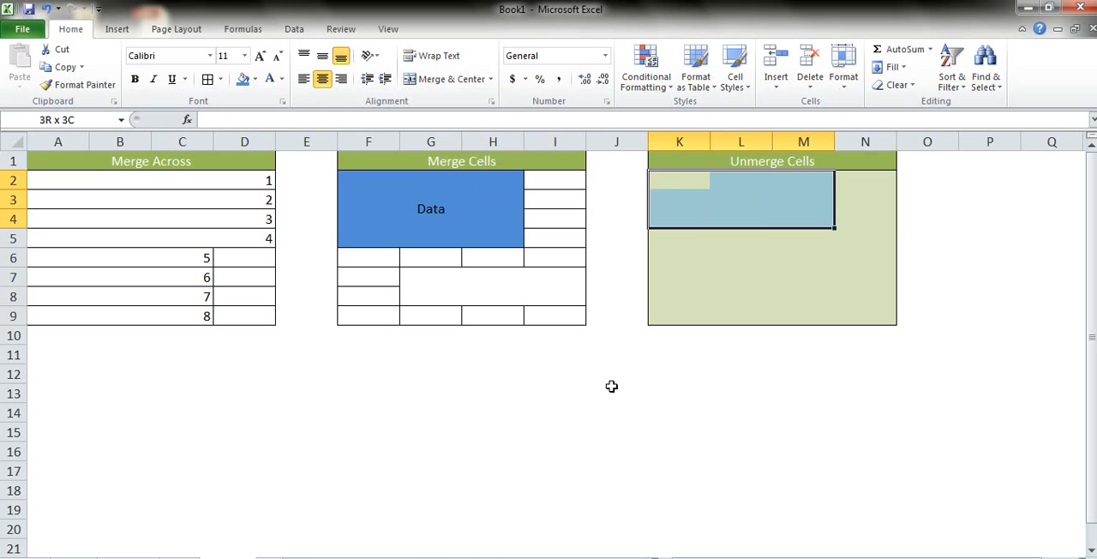
key("shift+Down")
key("shift+Down")
key("shift+Down")
key("shift+Down")
key("shift+Down")
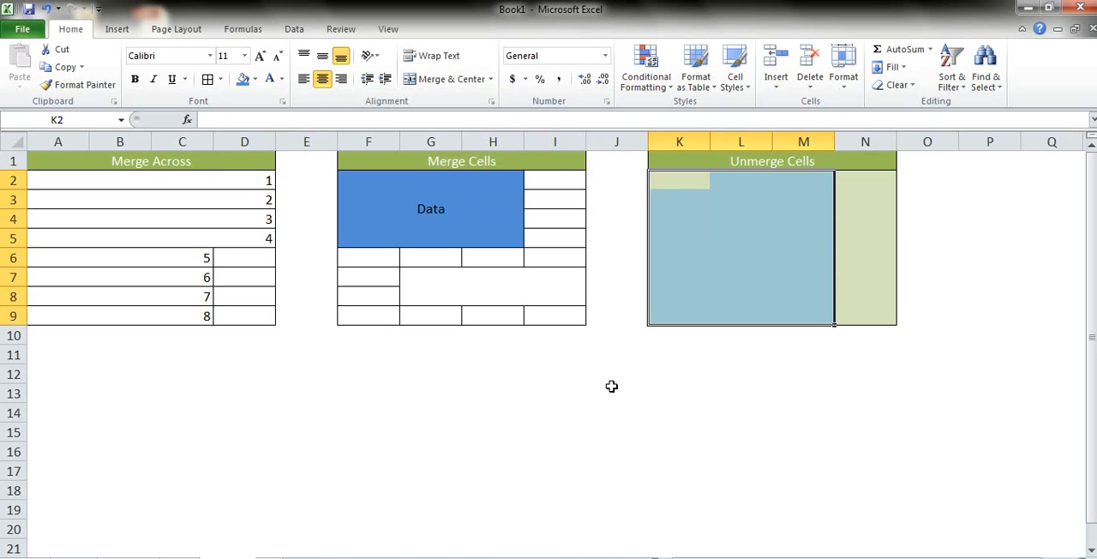
key("Right")
key("Left")
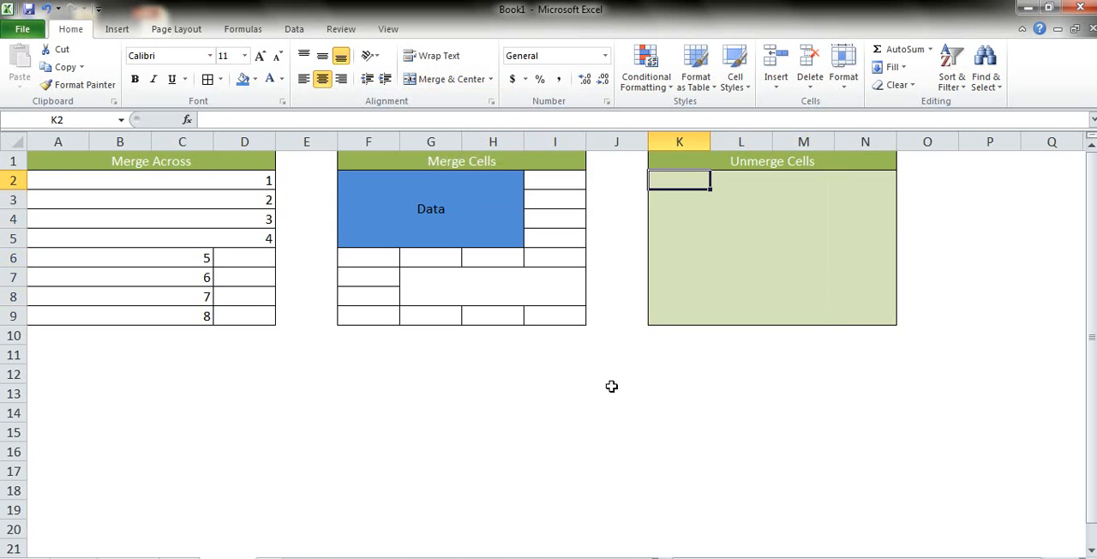